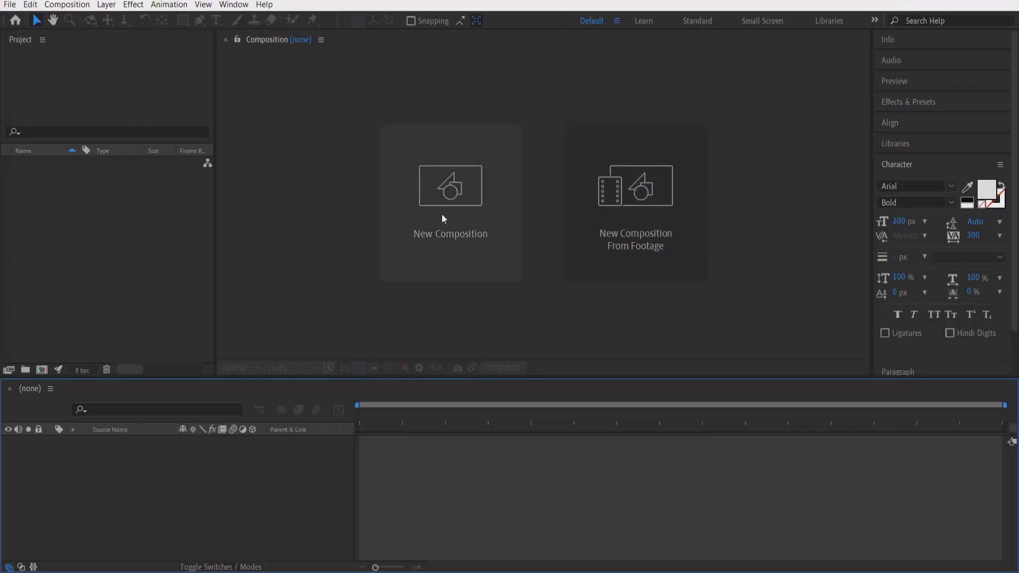
- Create a 1920x1080 HDTV composition with a TEXT layer in Arial Bold 200 px, tracking 300
left_click(443, 241)
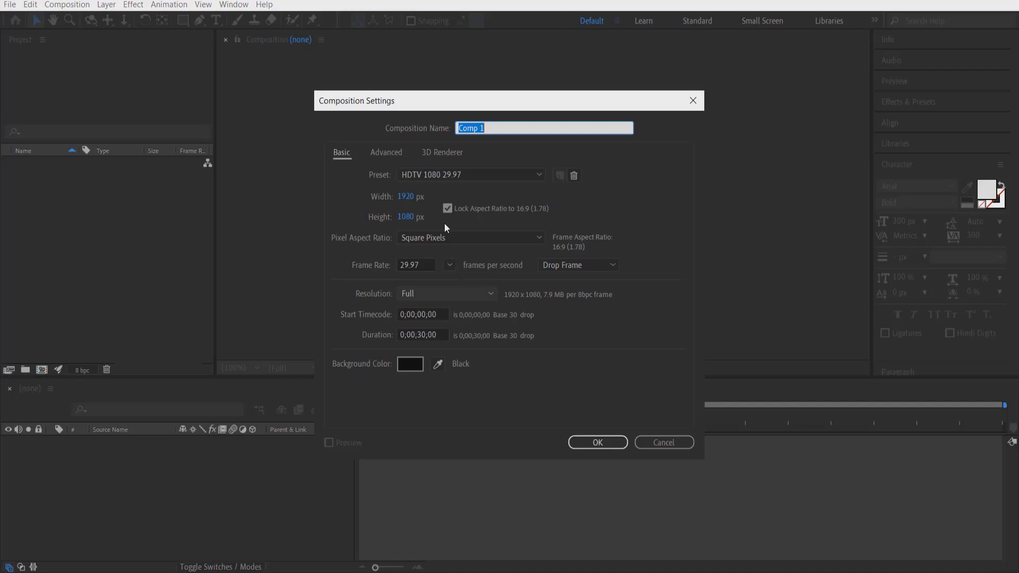
left_click(597, 442)
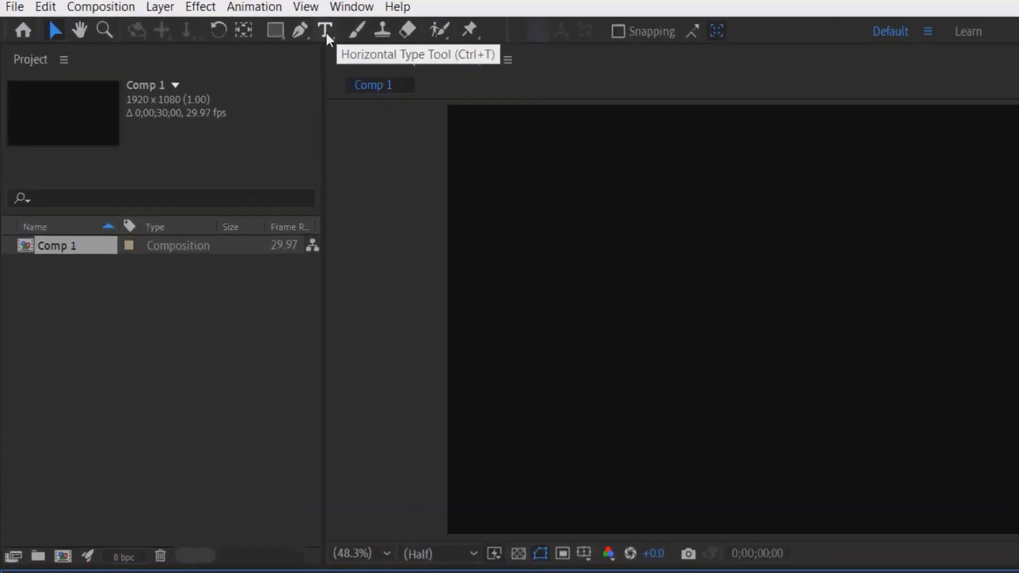
left_click(325, 31)
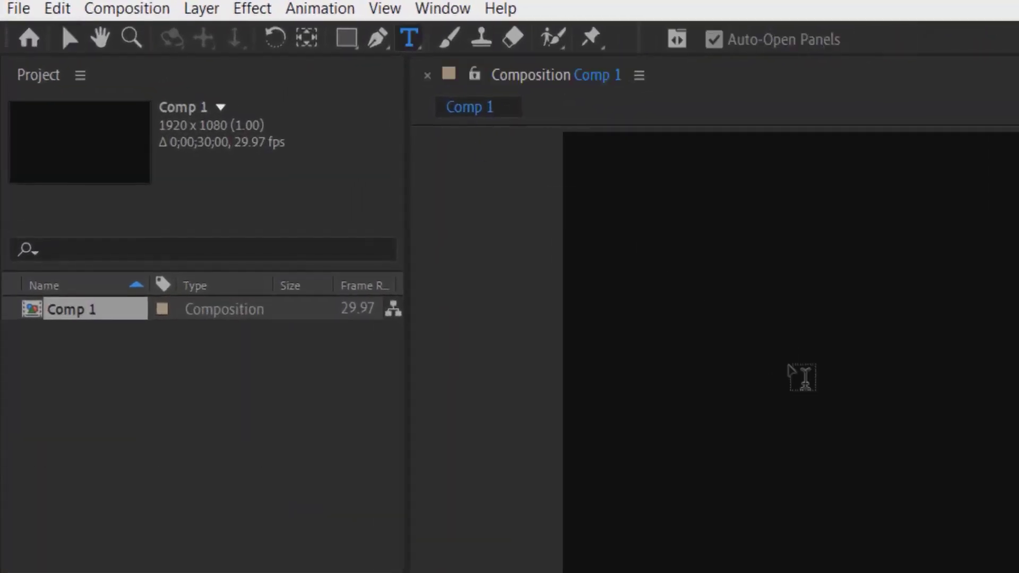
left_click(851, 419)
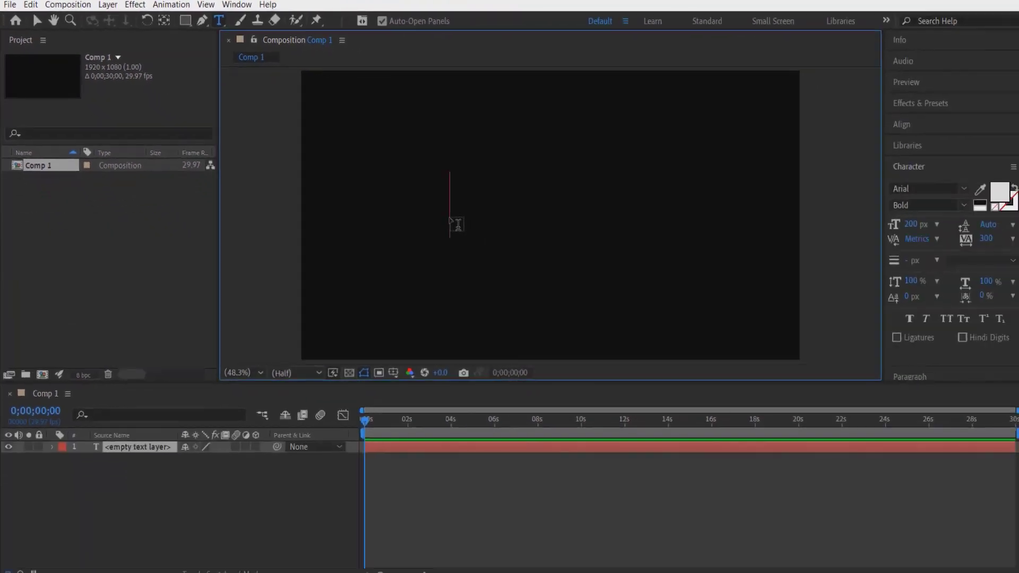
type("TEXT")
key("ctrl+a")
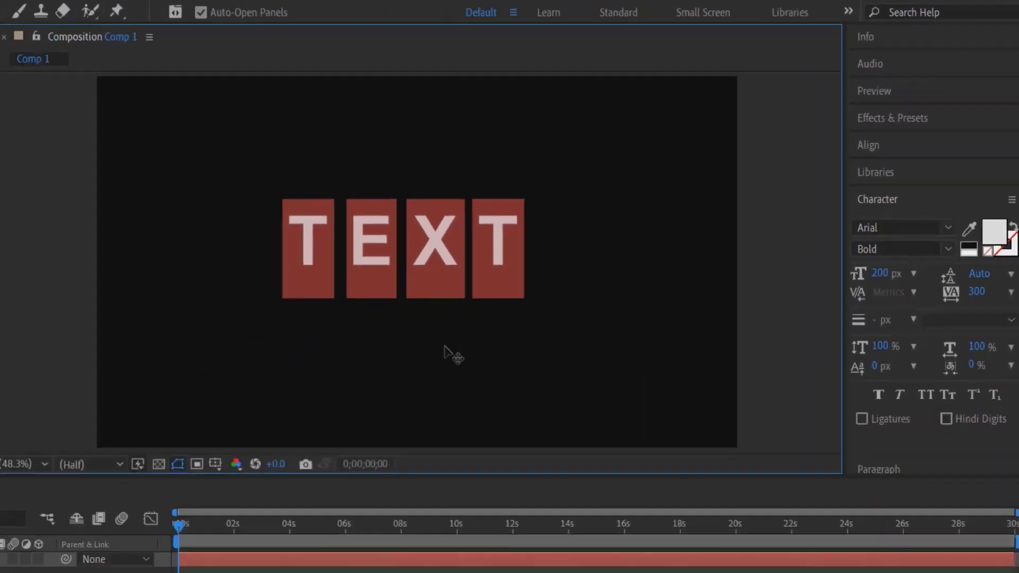
left_click(117, 441)
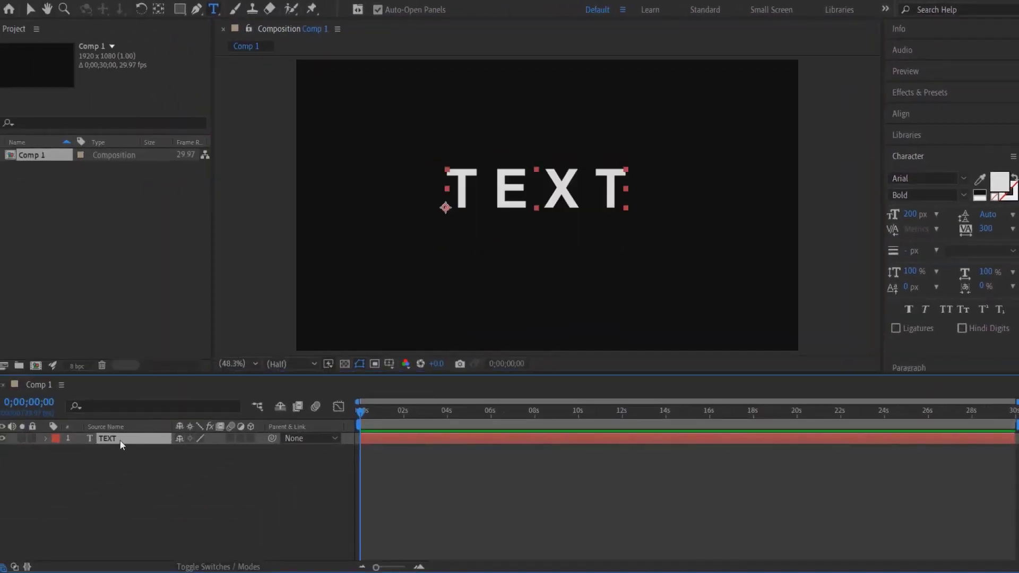
- Convert the TEXT layer into a TEXT Outlines shape layer using Create Shapes from Text
right_click(123, 444)
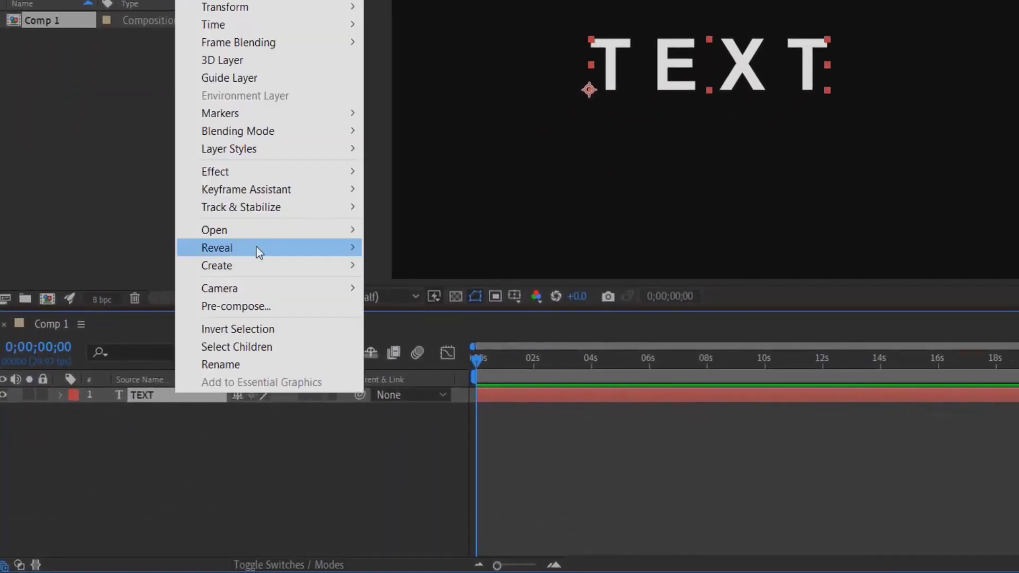
mouse_move(269, 267)
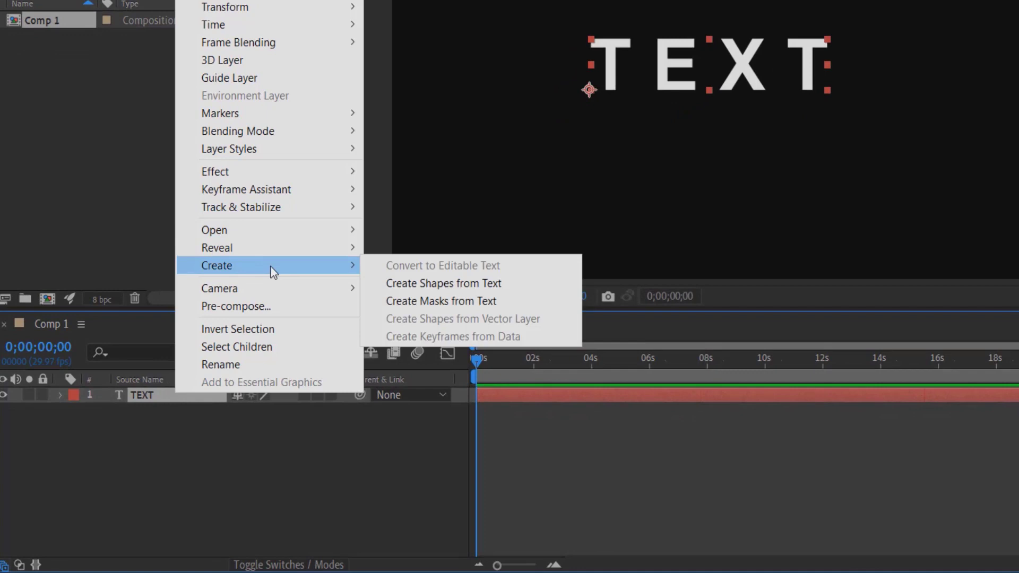
left_click(453, 283)
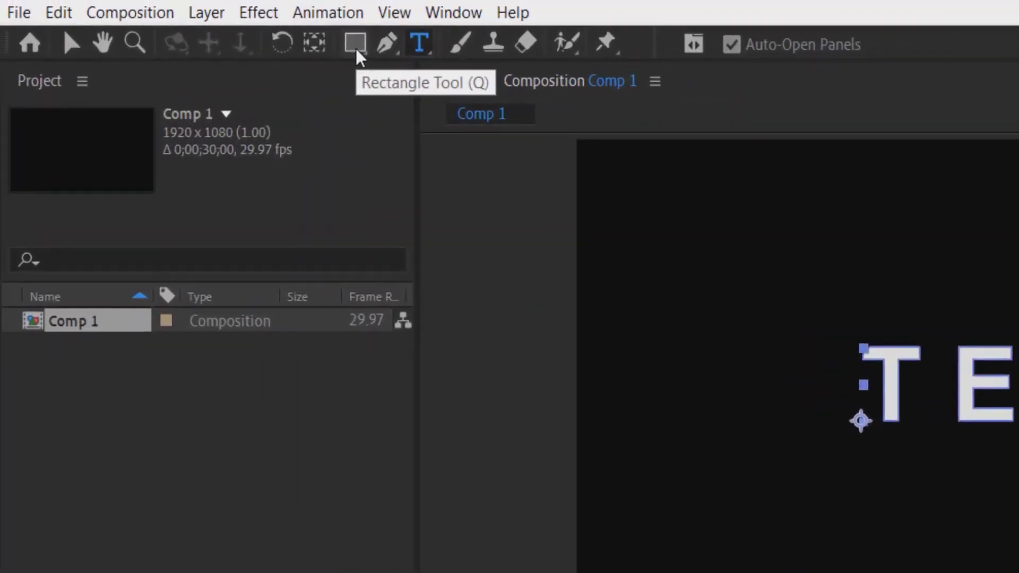
- Set the TEXT Outlines shape fill to None
left_click(357, 52)
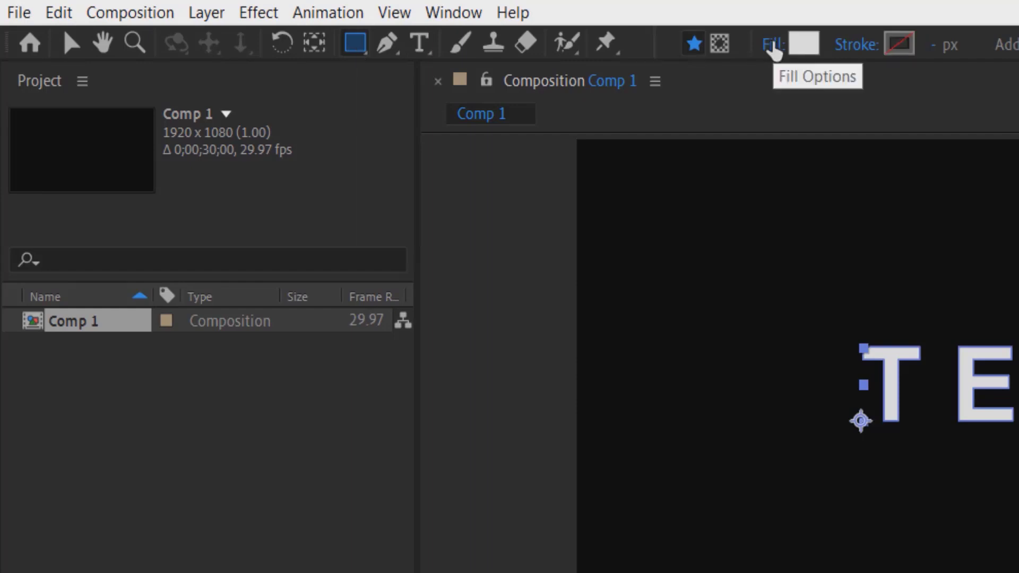
left_click(773, 47)
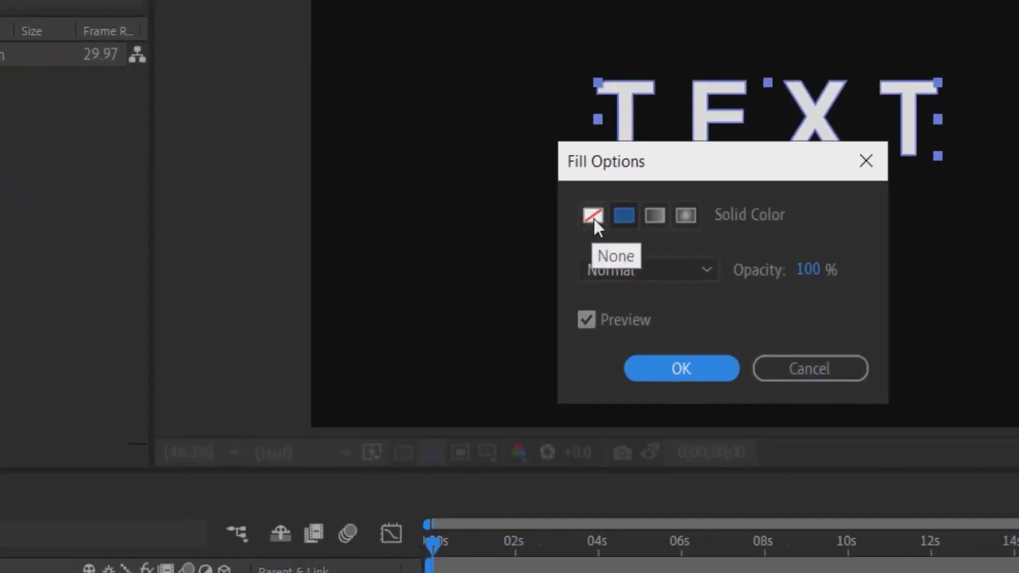
left_click(593, 216)
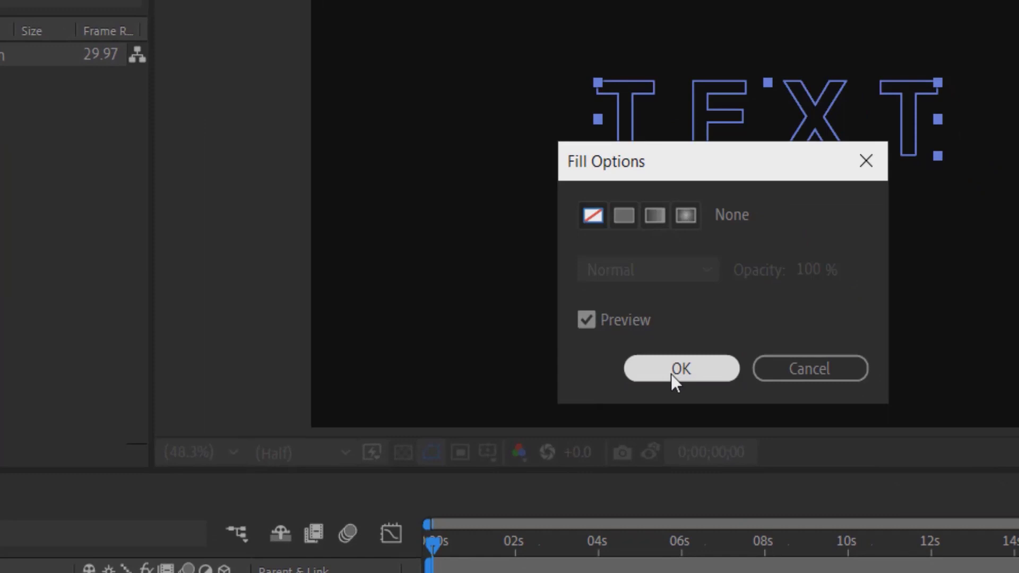
left_click(671, 374)
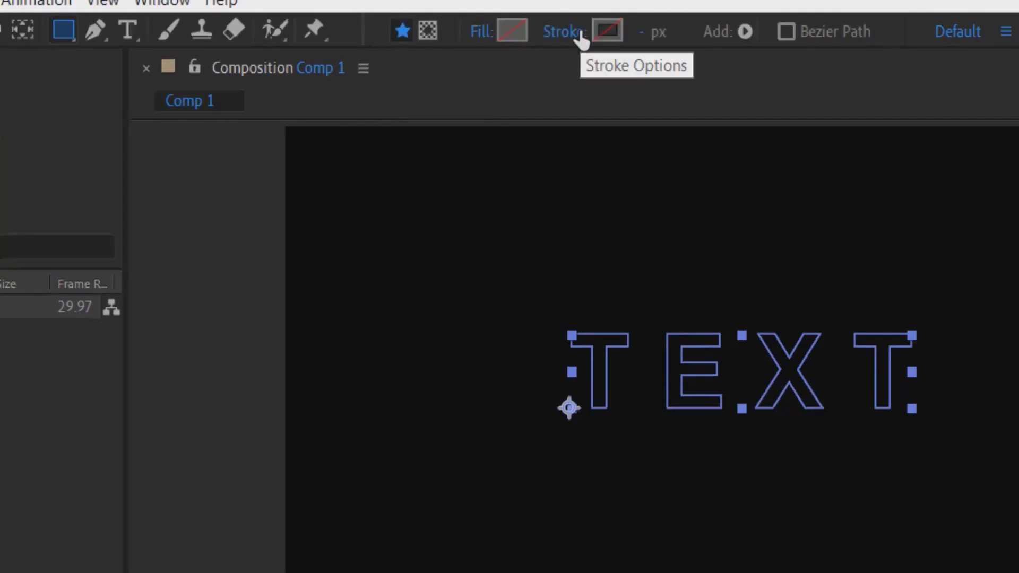
- Give the outlines a light blue 0ECFFB stroke 5 px wide
left_click(596, 34)
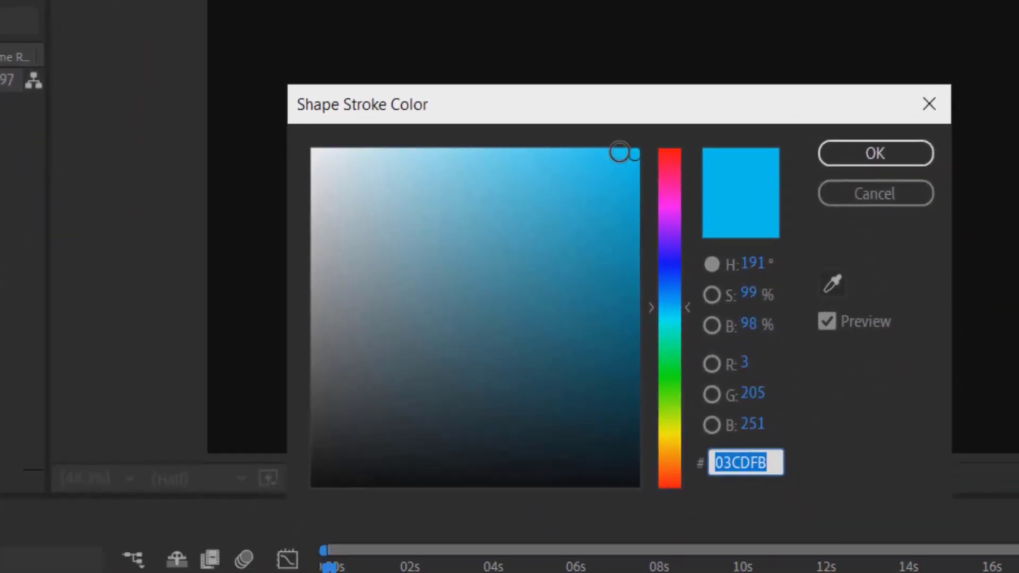
left_click(626, 171)
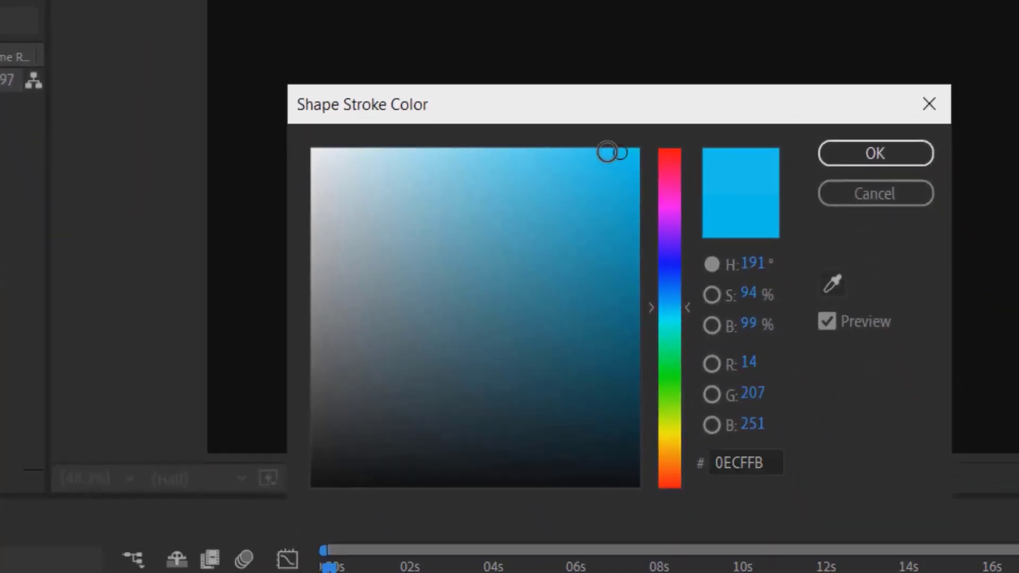
left_click(875, 152)
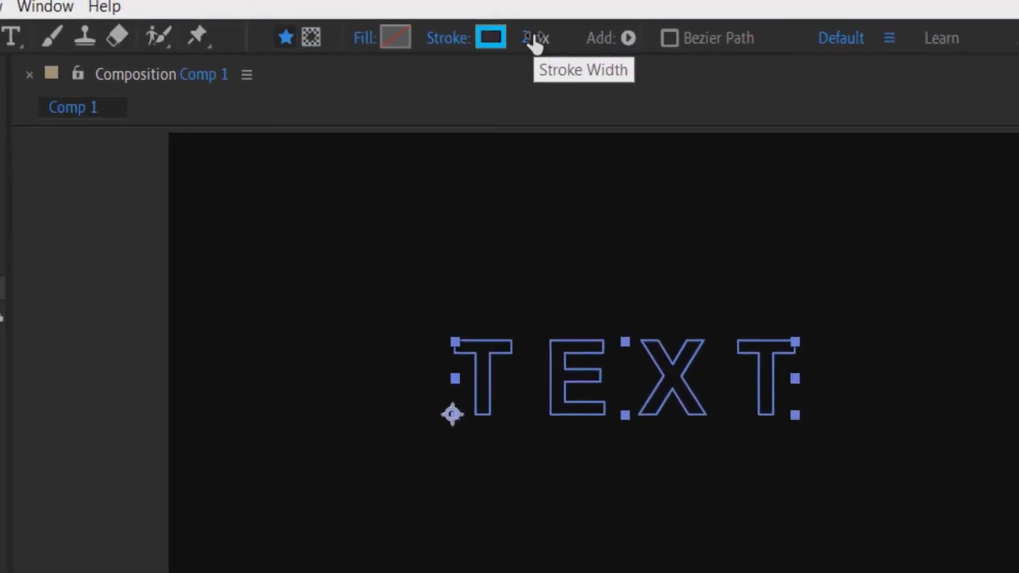
left_click(530, 30)
type("5")
left_click(534, 90)
left_click(372, 420)
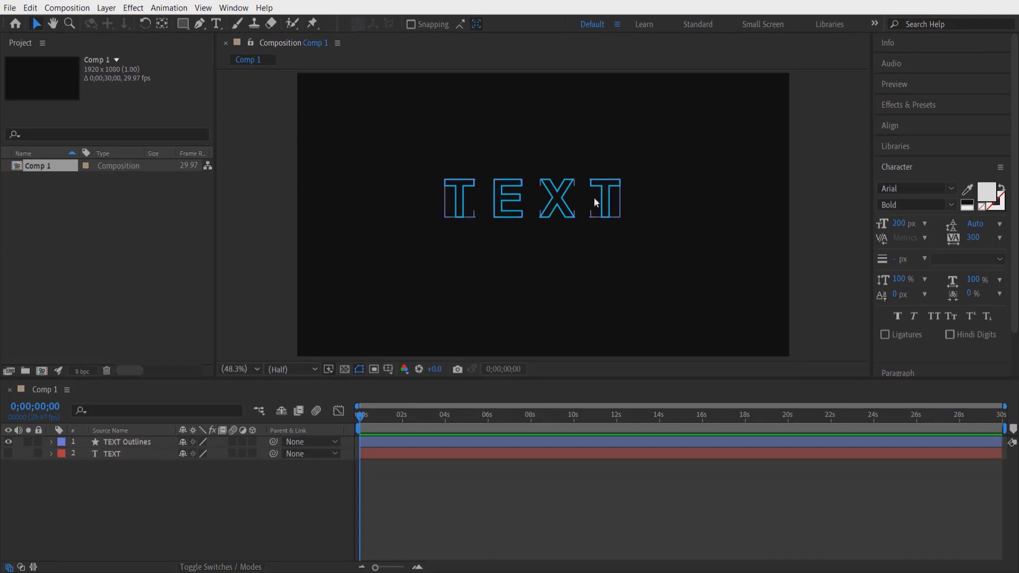
- Add Trim Paths to TEXT Outlines and expand it to reveal Start, End and Offset
left_click(49, 444)
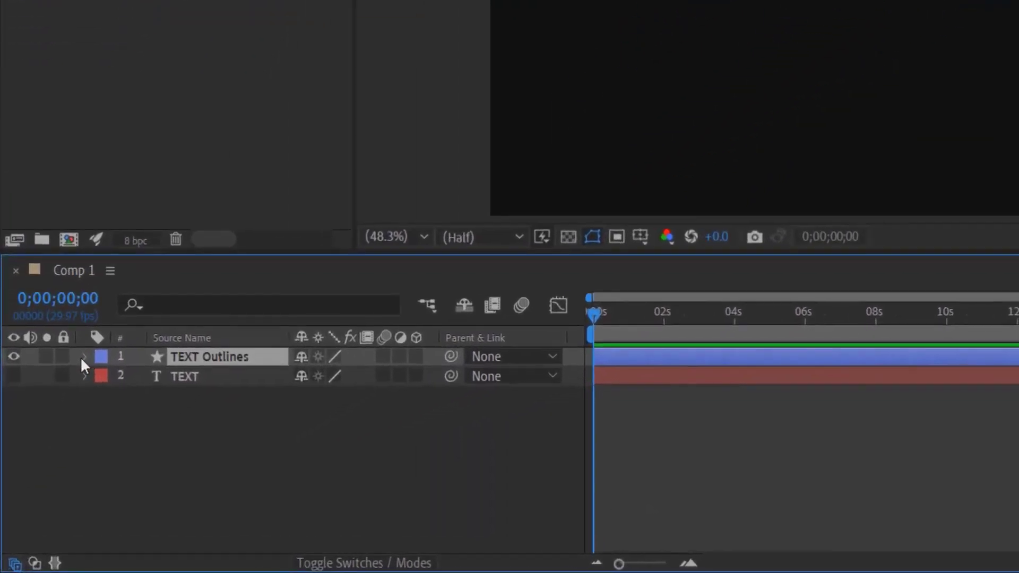
left_click(50, 442)
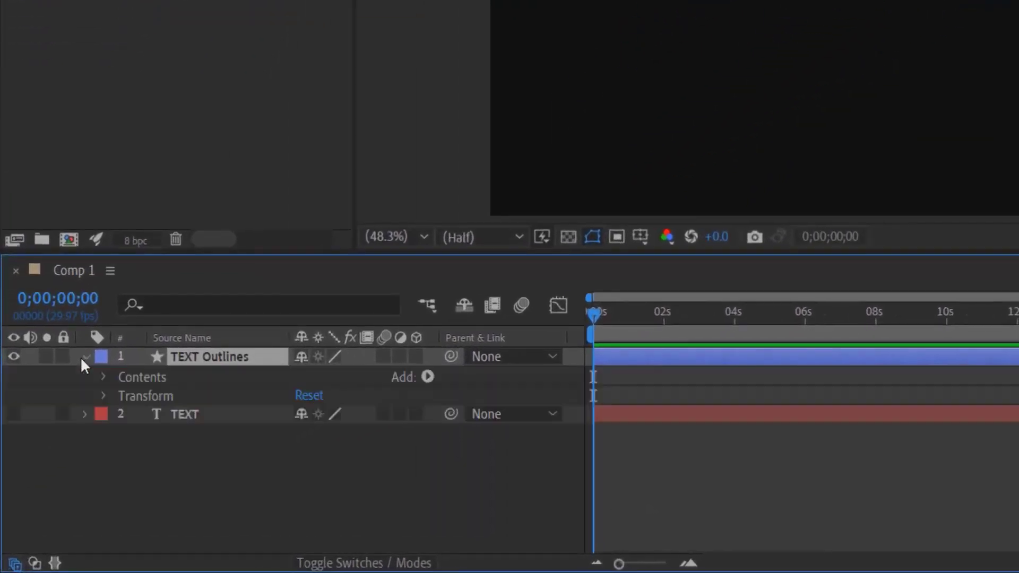
left_click(426, 377)
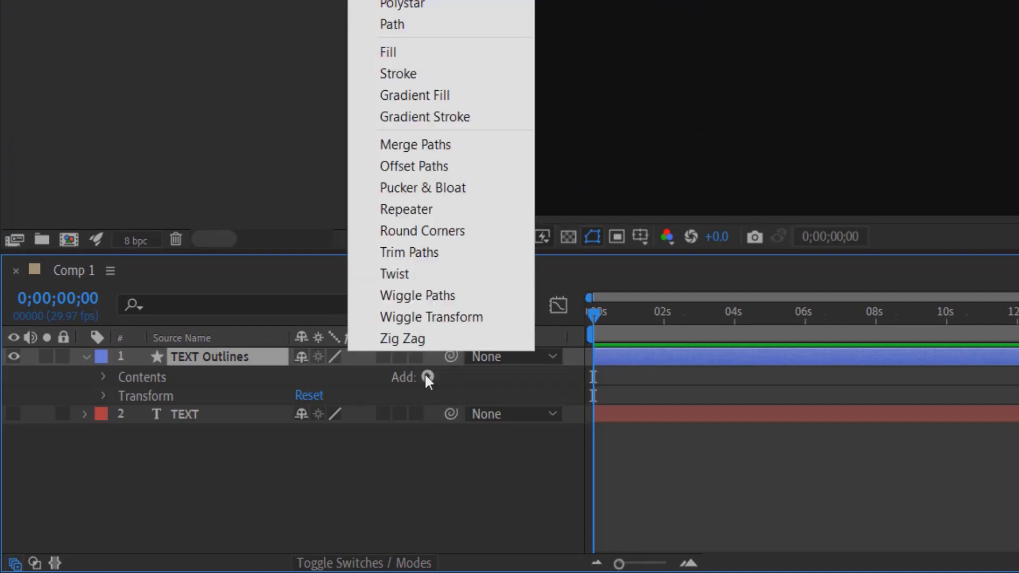
left_click(408, 252)
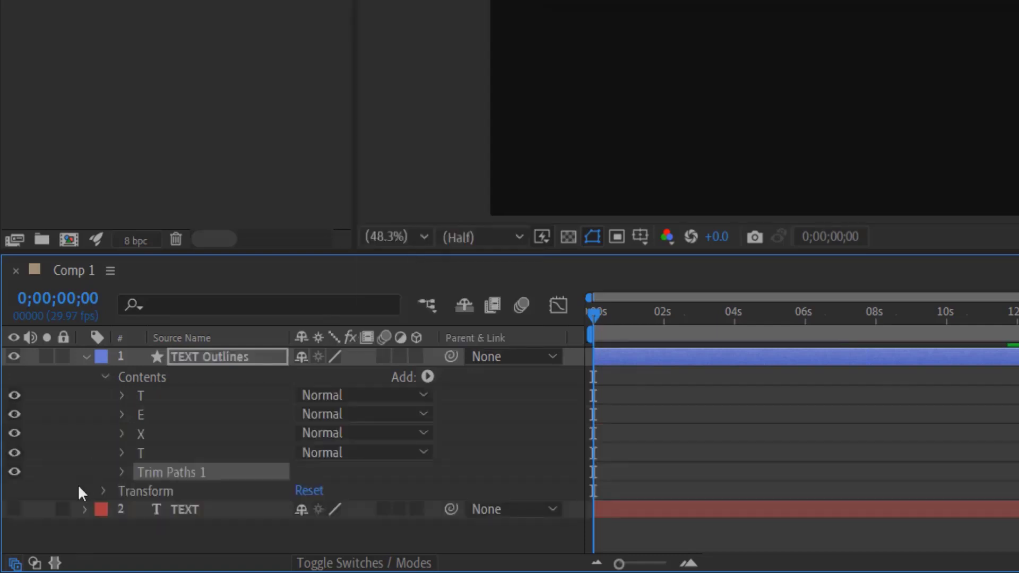
left_click(121, 472)
left_click(447, 437)
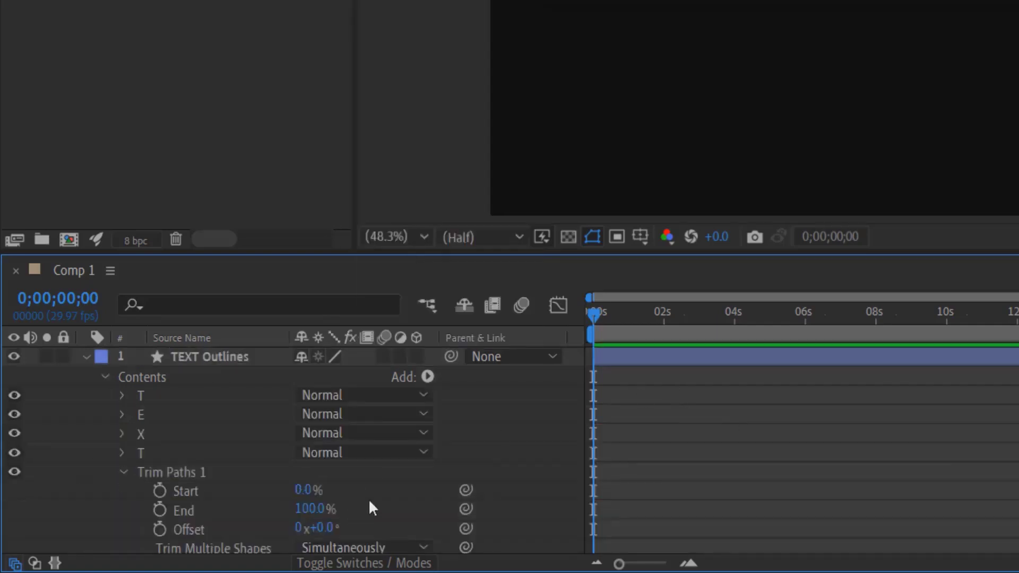
- Keyframe Trim Paths End at 0% at the start and 100% near three seconds
left_click(161, 508)
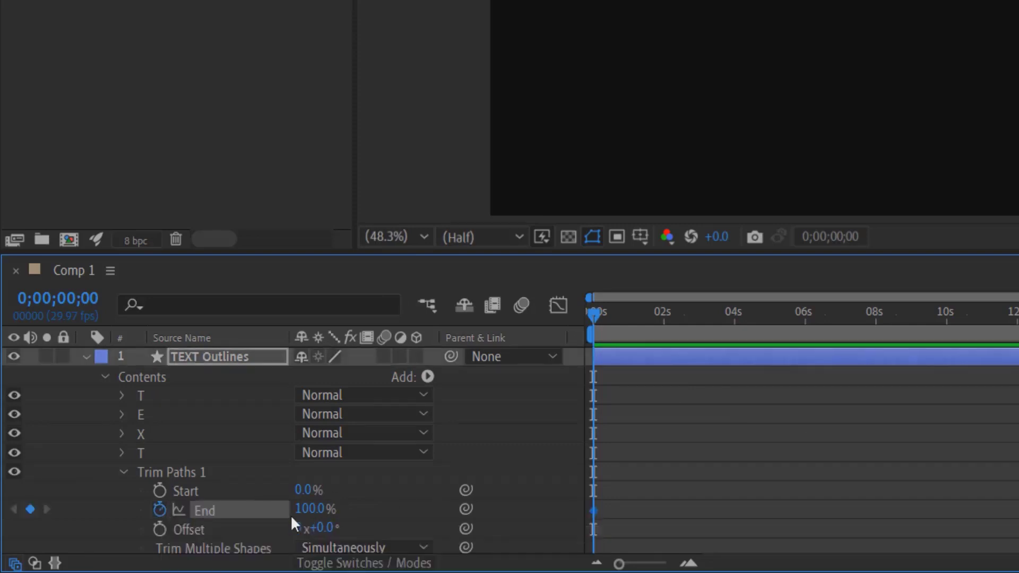
left_click(310, 508)
type("0")
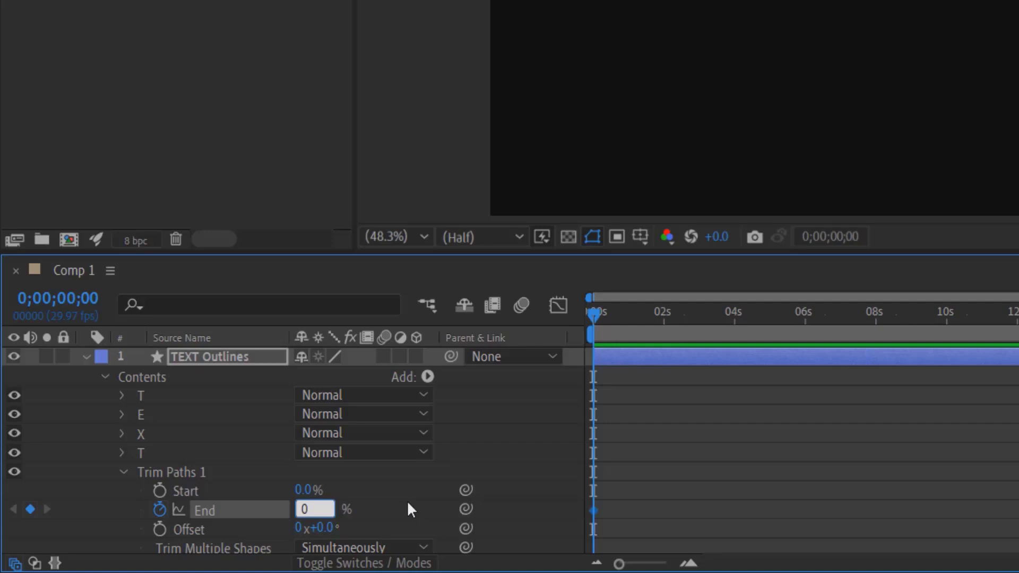
key("Return")
left_click(675, 316)
left_click_drag(695, 334, 737, 334)
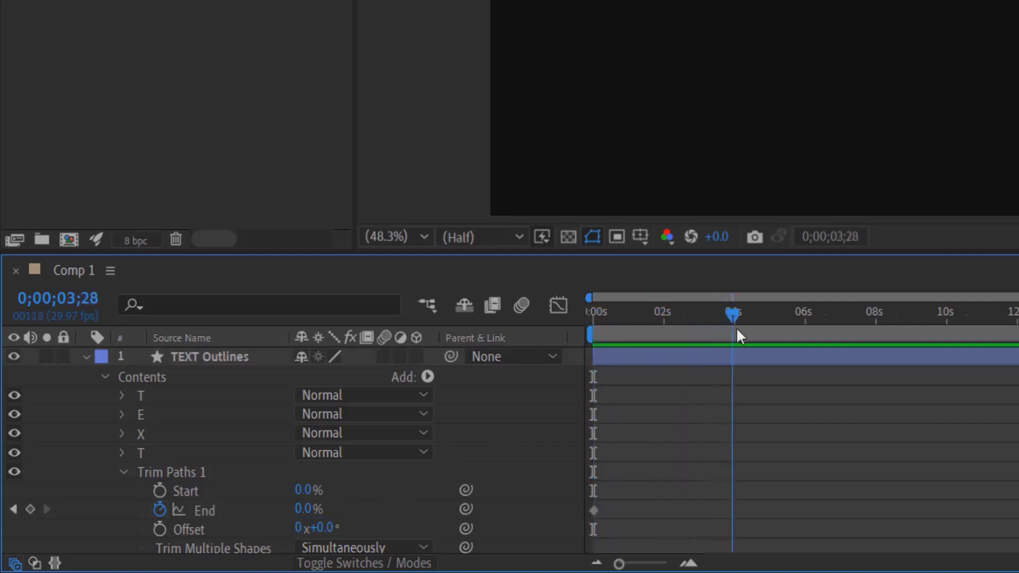
left_click(309, 509)
type("100")
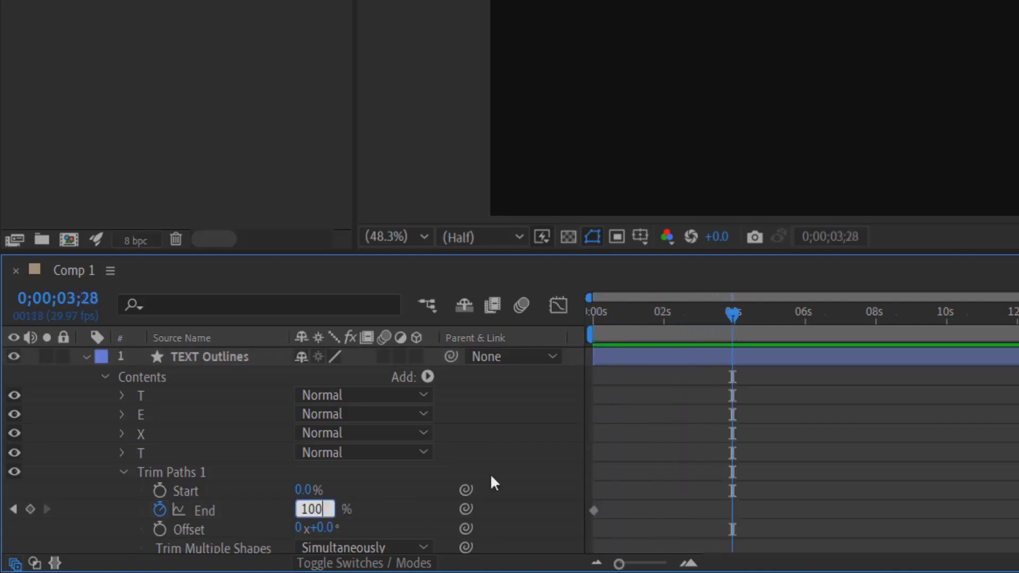
key("Return")
- Preview the draw-on animation from the beginning twice
key("Home")
key("space")
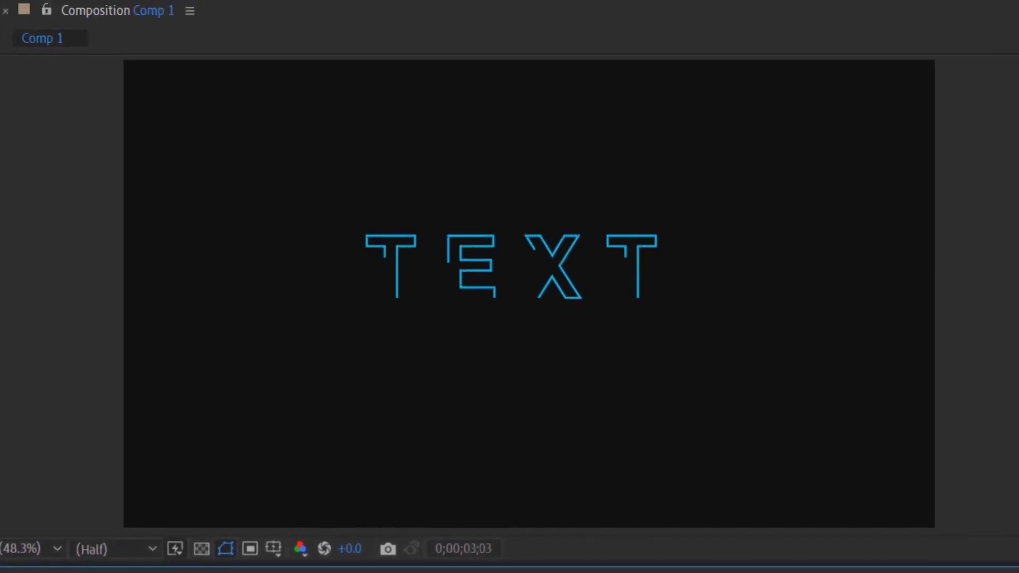
key("space")
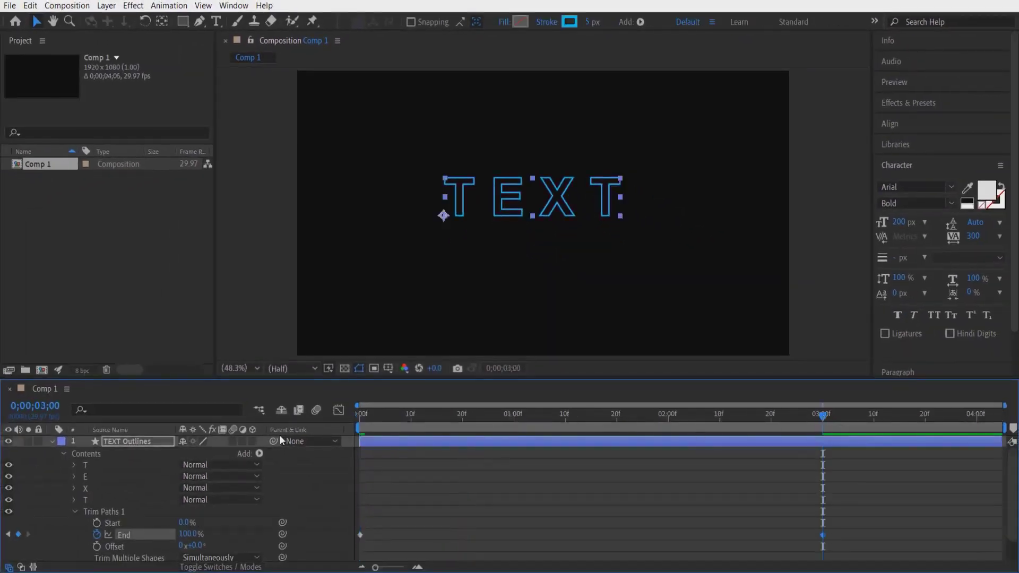
key("Home")
key("space")
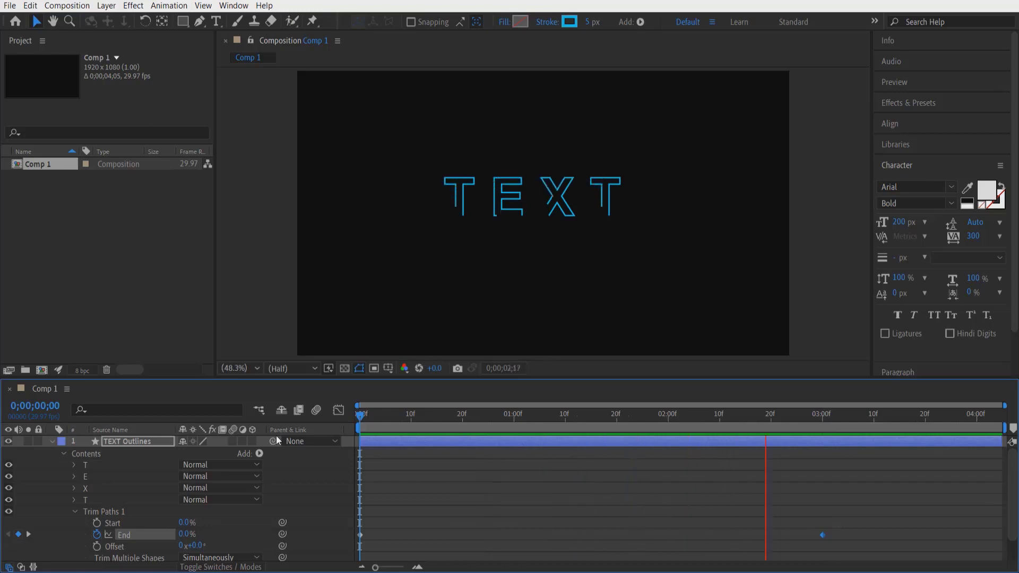
left_click(366, 418)
- Remove the End keyframes and fix Trim Paths End at 50%
left_click_drag(367, 415, 817, 415)
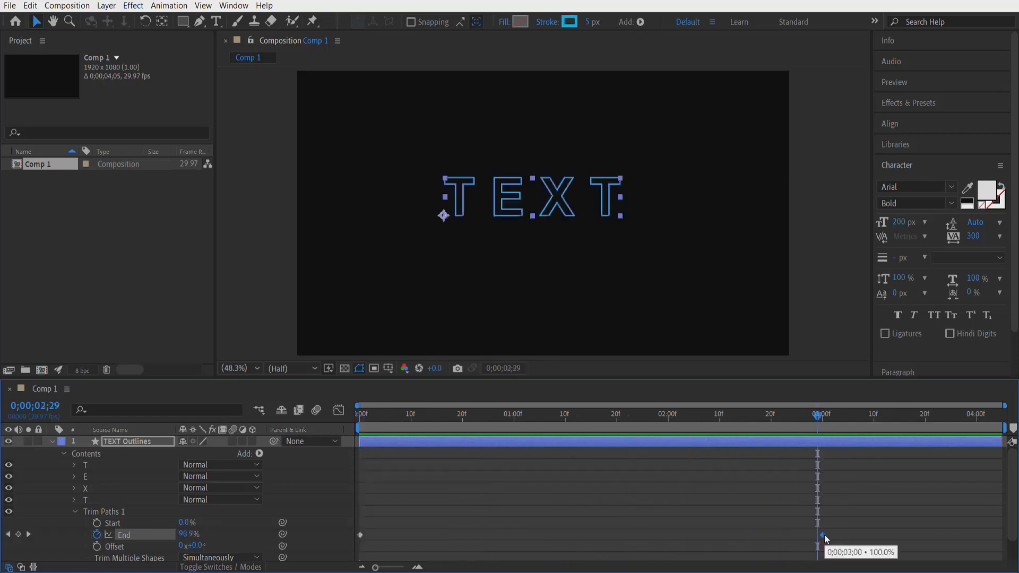
key("Home")
left_click(97, 535)
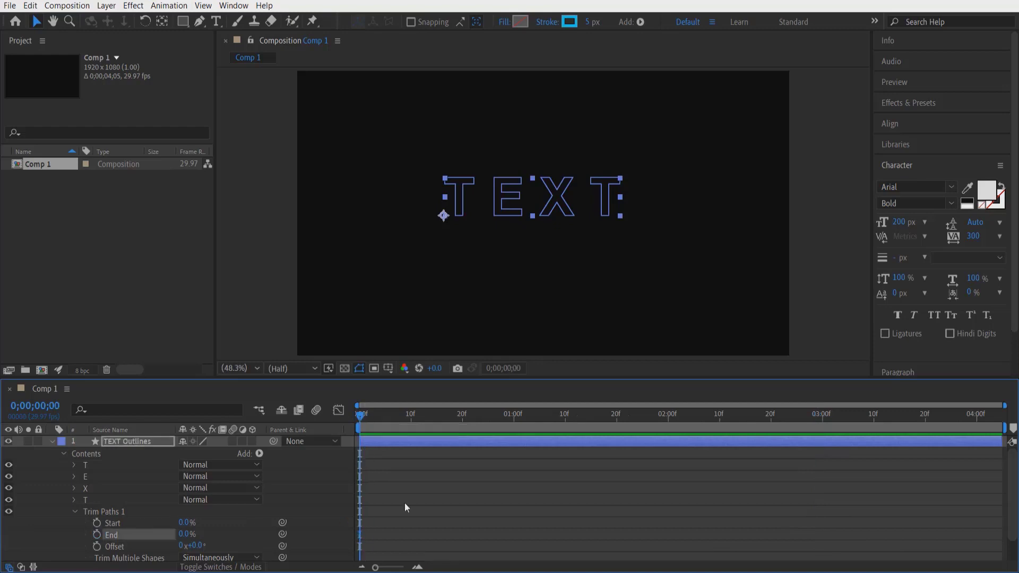
left_click_drag(183, 534, 186, 536)
left_click(186, 534)
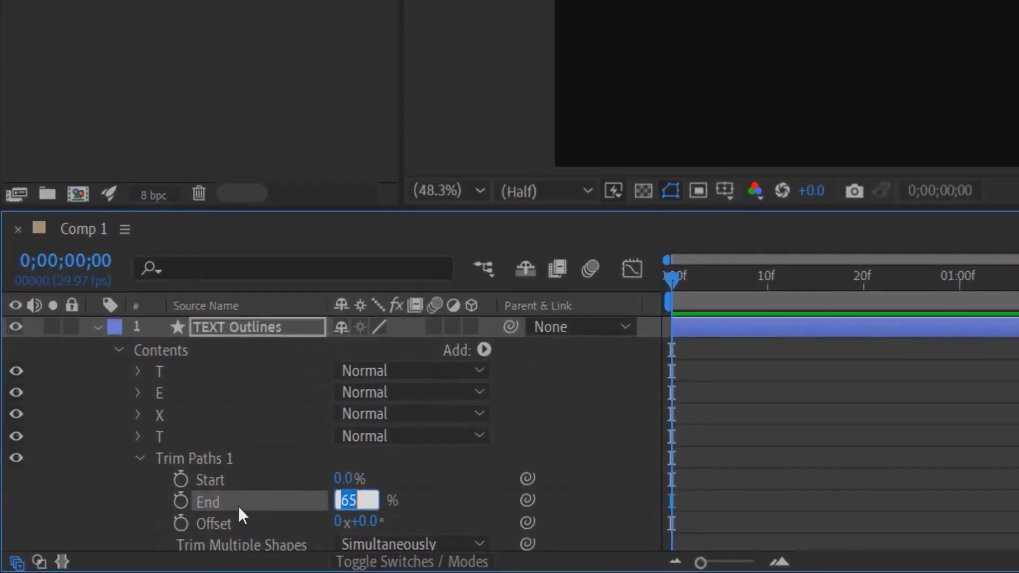
type("50")
key("Return")
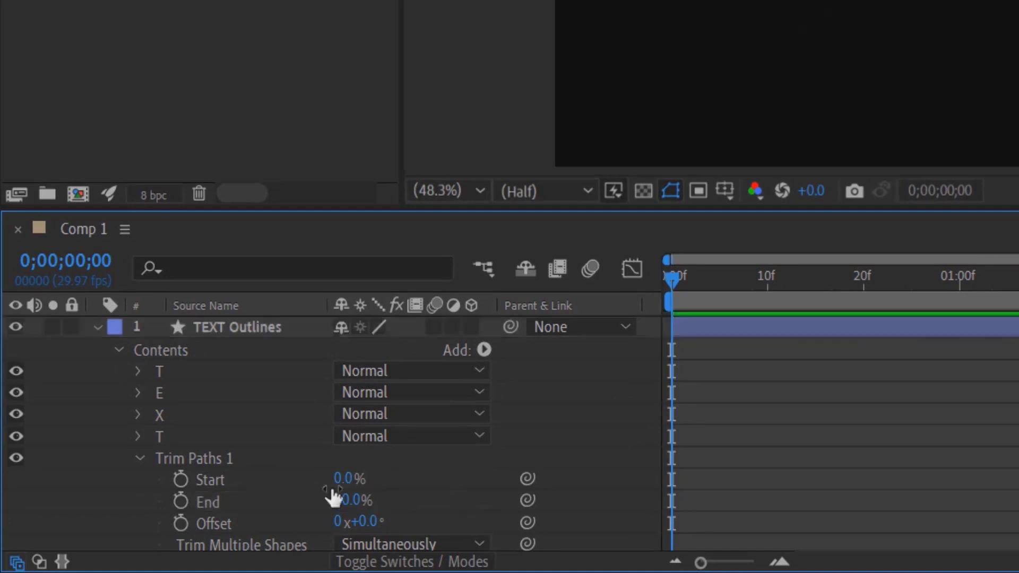
- Keyframe Offset at 0x at 0 seconds and 3x at 0;00;03;00
left_click(184, 522)
left_click(747, 324)
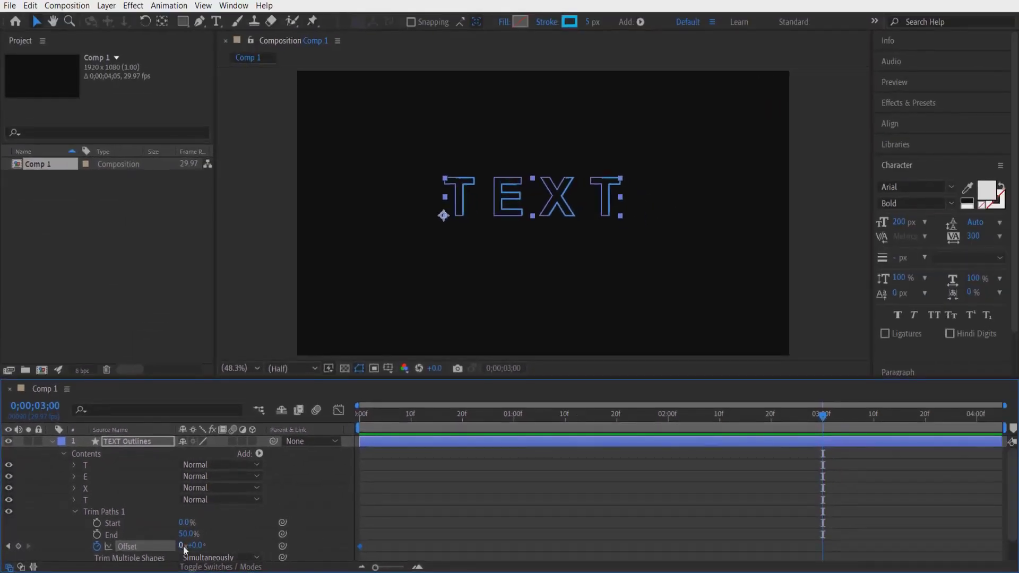
left_click(182, 545)
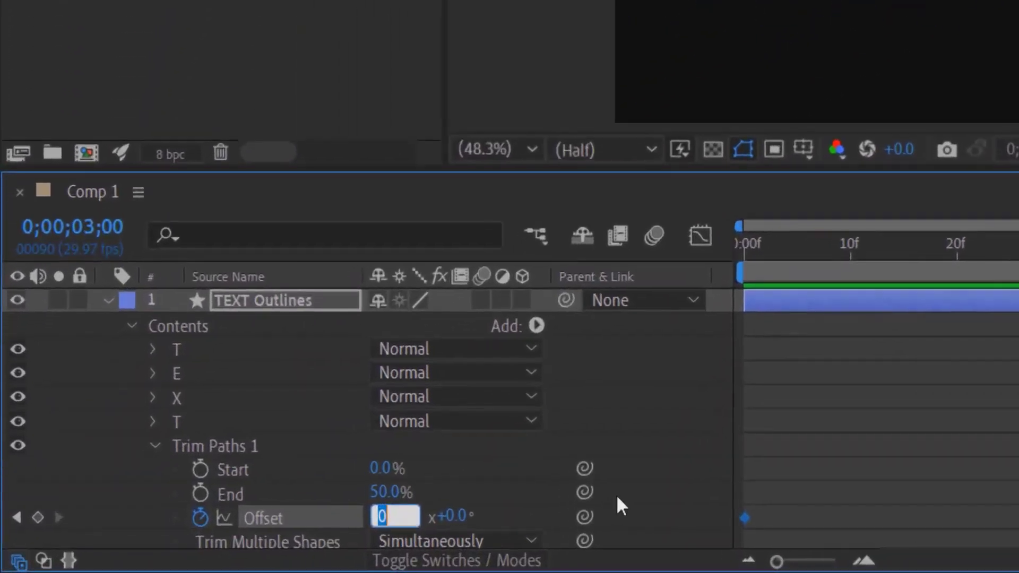
type("3")
key("Return")
- Move the 3x Offset keyframe to 0;00;04;05 at the comp end and preview it
left_click(748, 245)
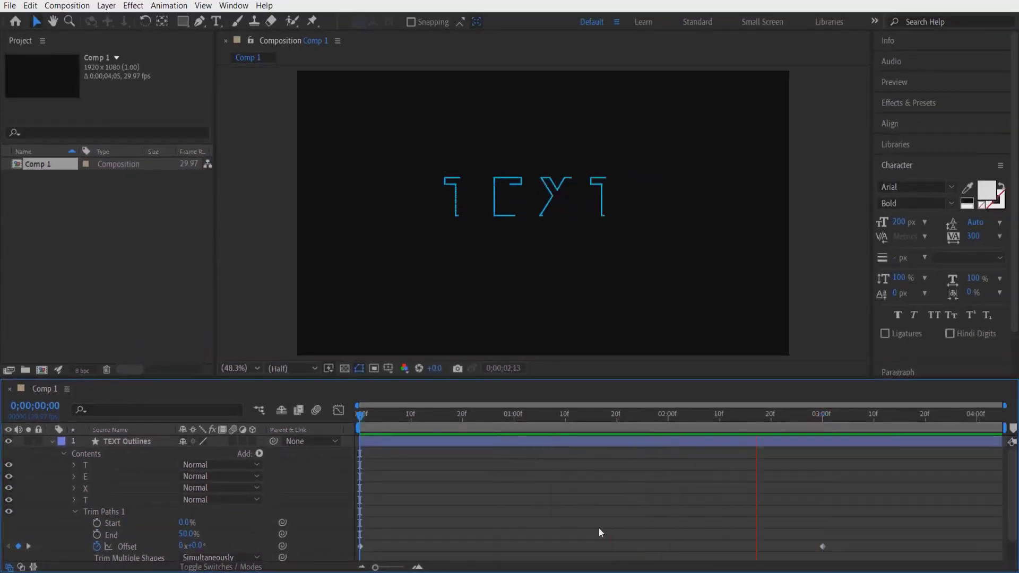
key("k")
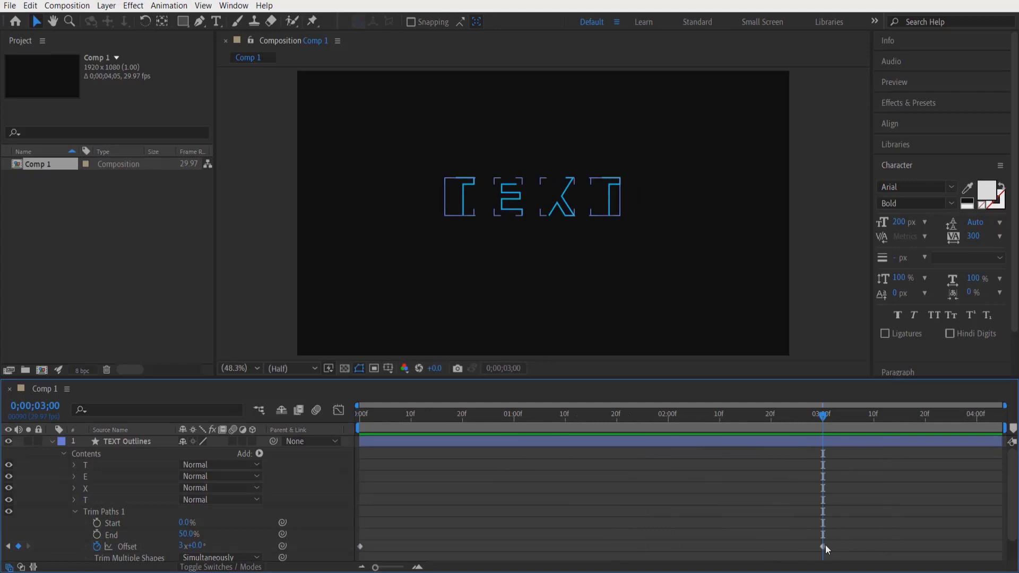
left_click_drag(823, 546, 1002, 545)
key("space")
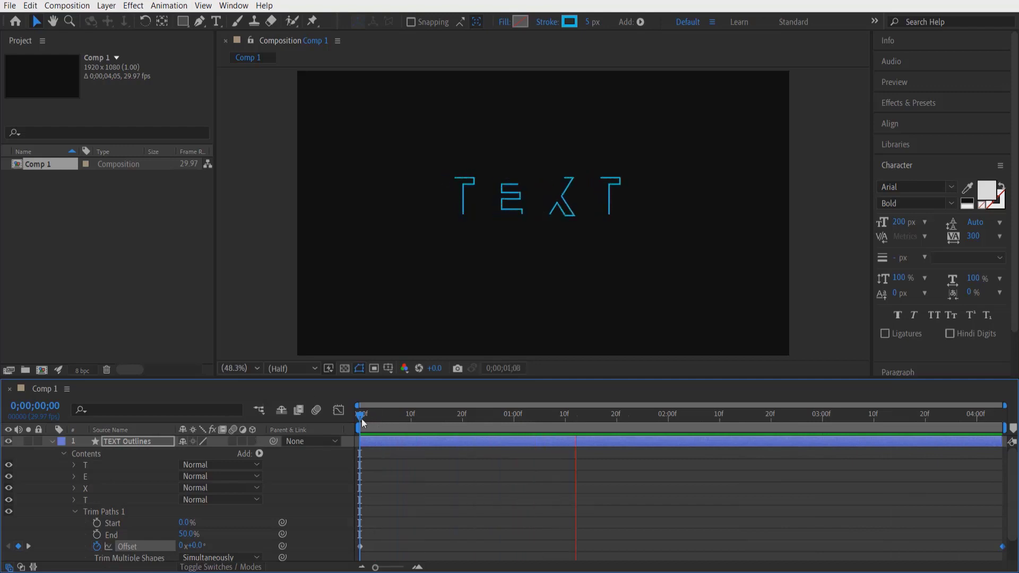
key("space")
- Set Trim Paths' Trim Multiple Shapes option to Individually
left_click(1005, 550)
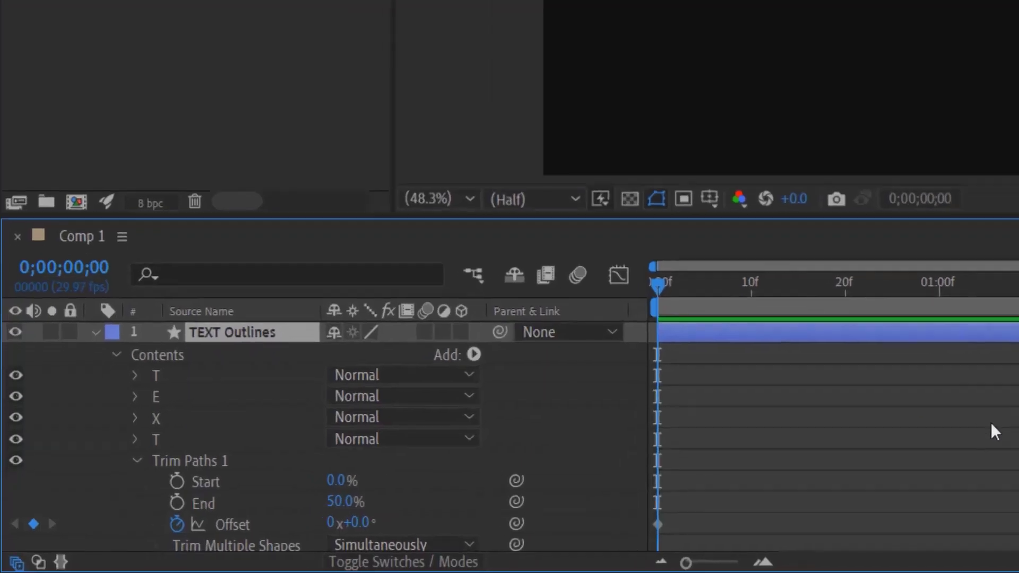
left_click_drag(347, 502, 409, 507)
scroll(409, 507, "down", 1)
left_click(412, 504)
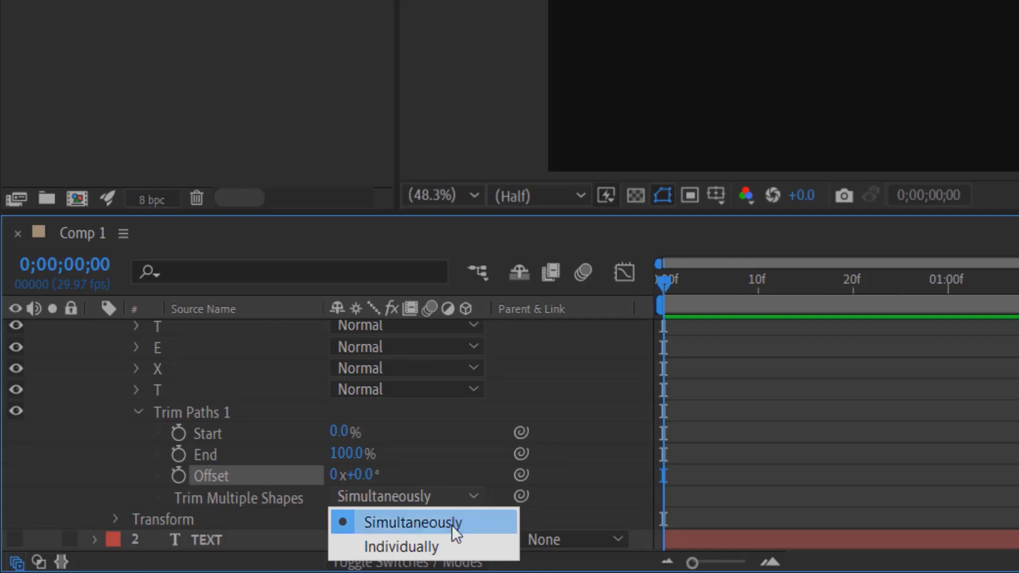
left_click(421, 546)
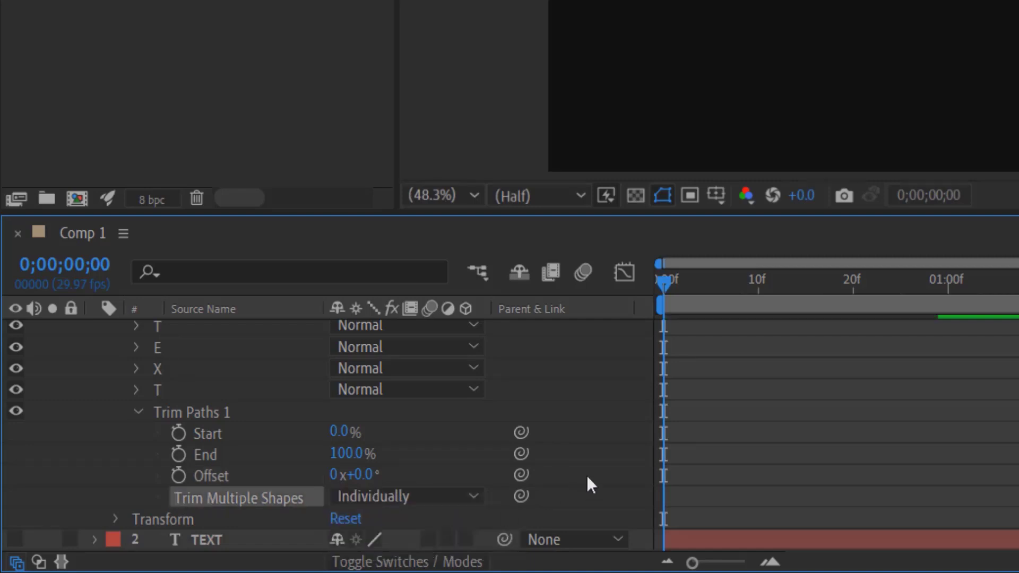
- Keyframe End from 0% at 0 seconds to 100% at three seconds, then preview
left_click(178, 454)
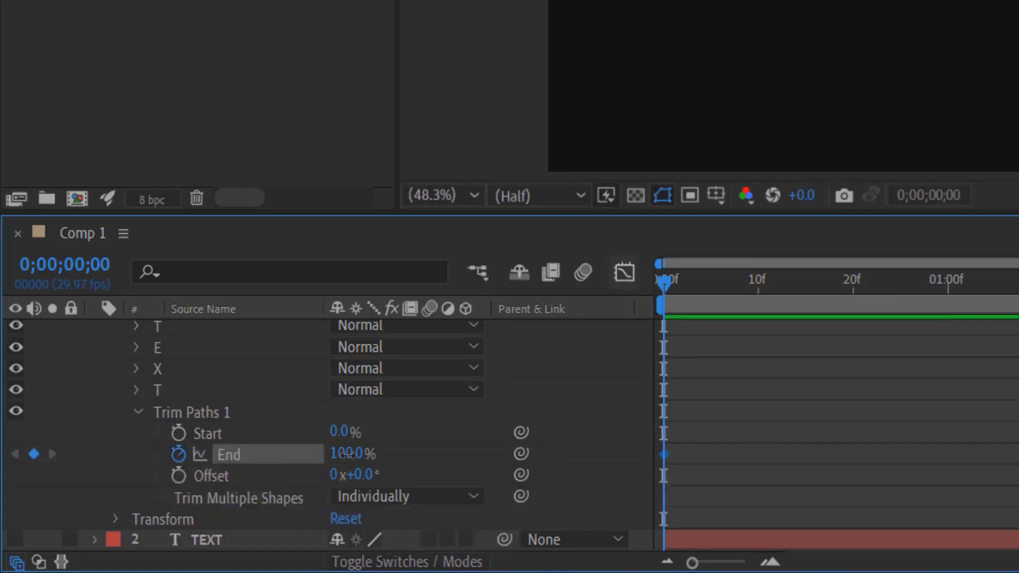
left_click(347, 454)
type("0")
key("Return")
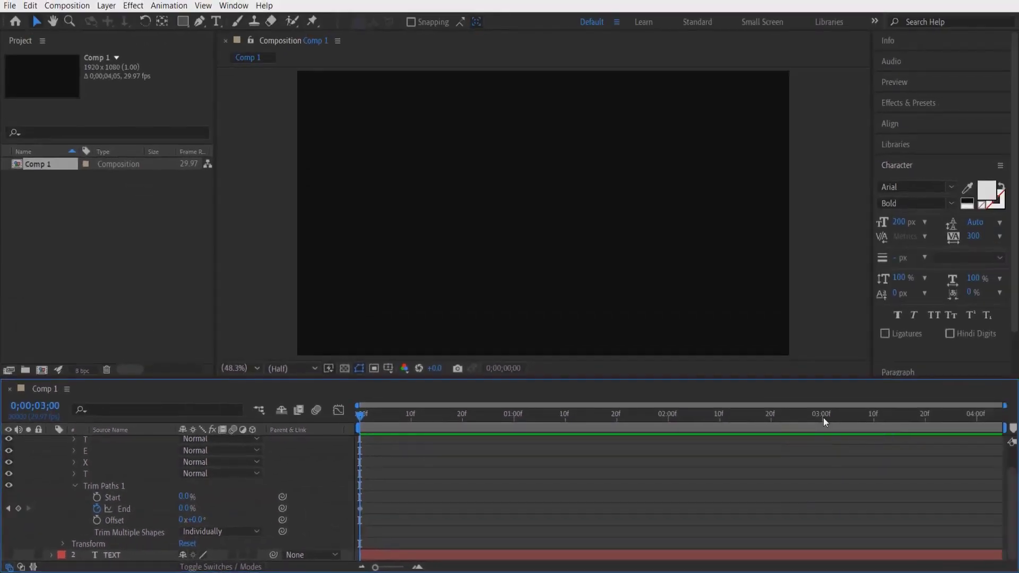
left_click(823, 418)
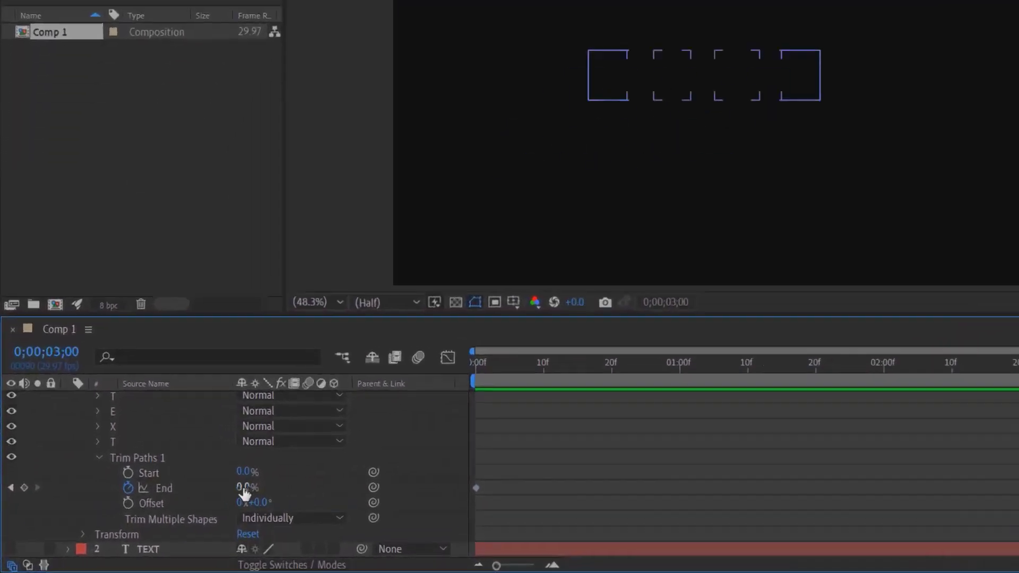
left_click_drag(244, 492, 432, 486)
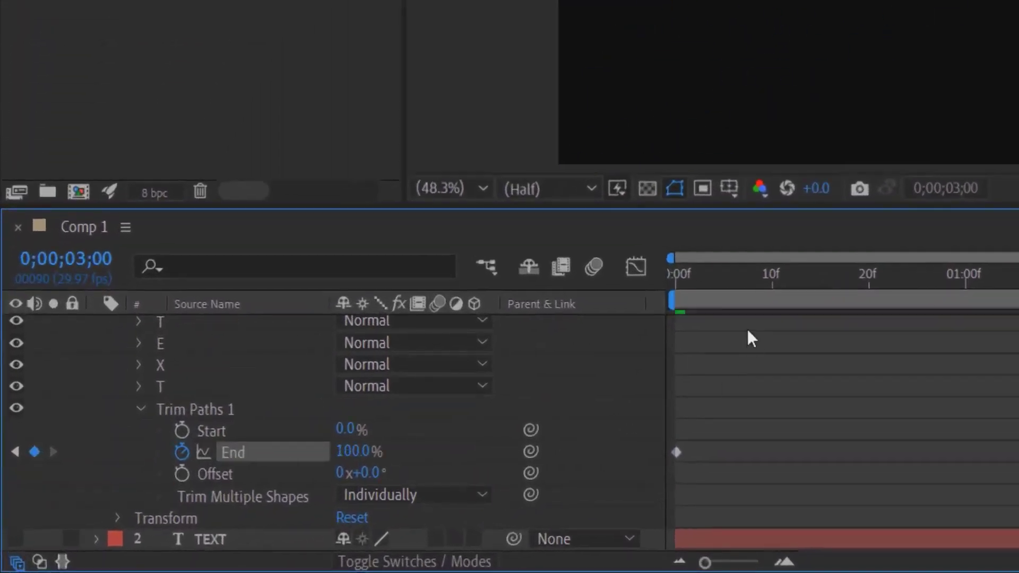
left_click(676, 271)
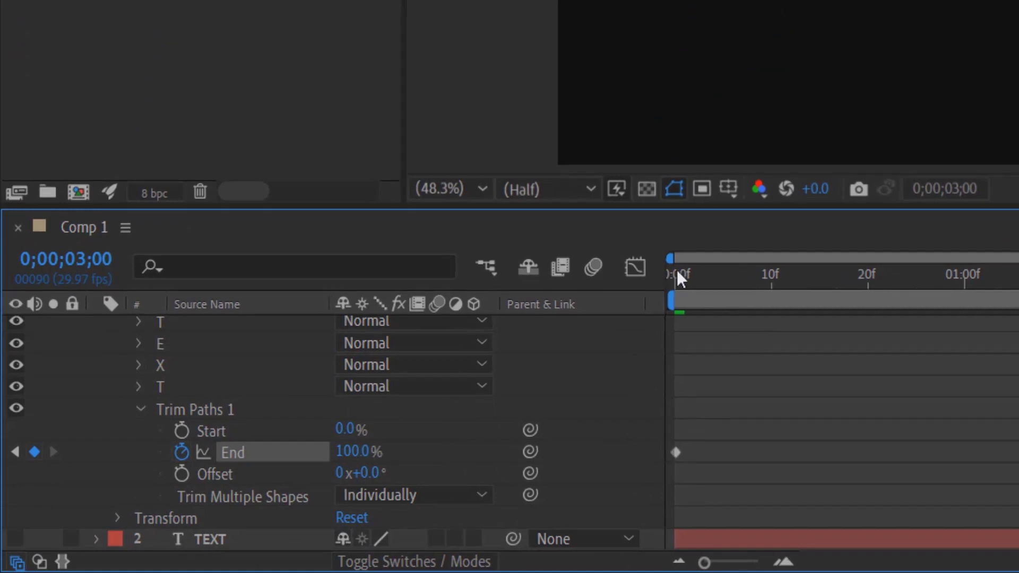
key("space")
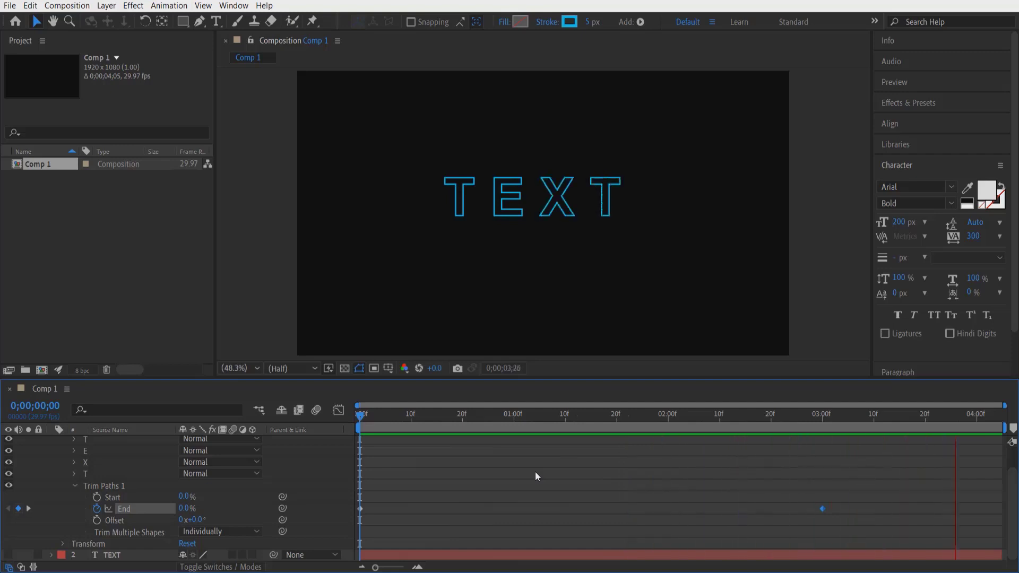
- Stop the preview and add an Outer Glow layer style to TEXT Outlines
key("space")
scroll(56, 443, "up", 1)
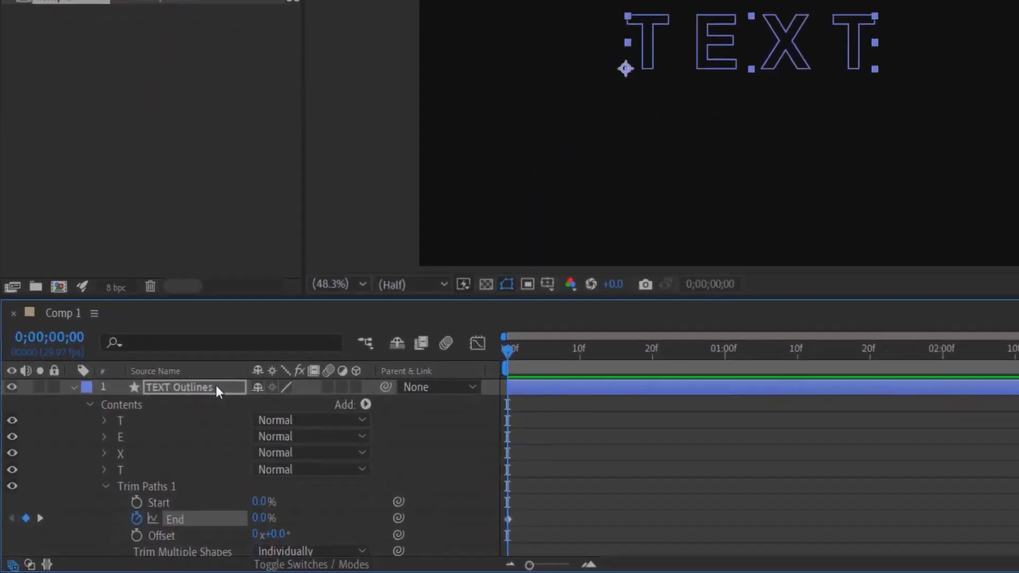
right_click(157, 440)
mouse_move(276, 107)
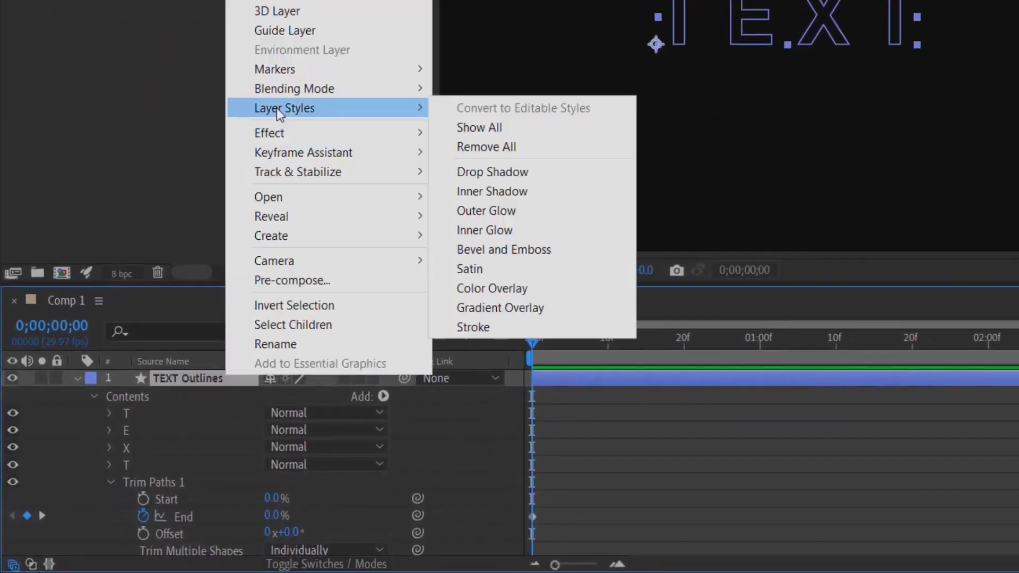
left_click(511, 216)
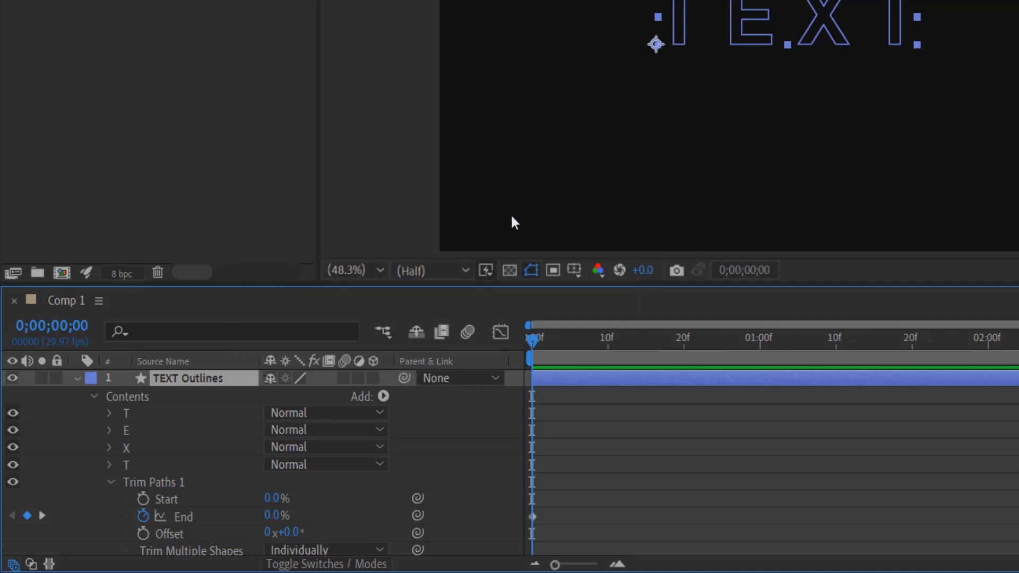
- Change the Outer Glow colour to cyan BEFFFE
scroll(157, 478, "down", 1)
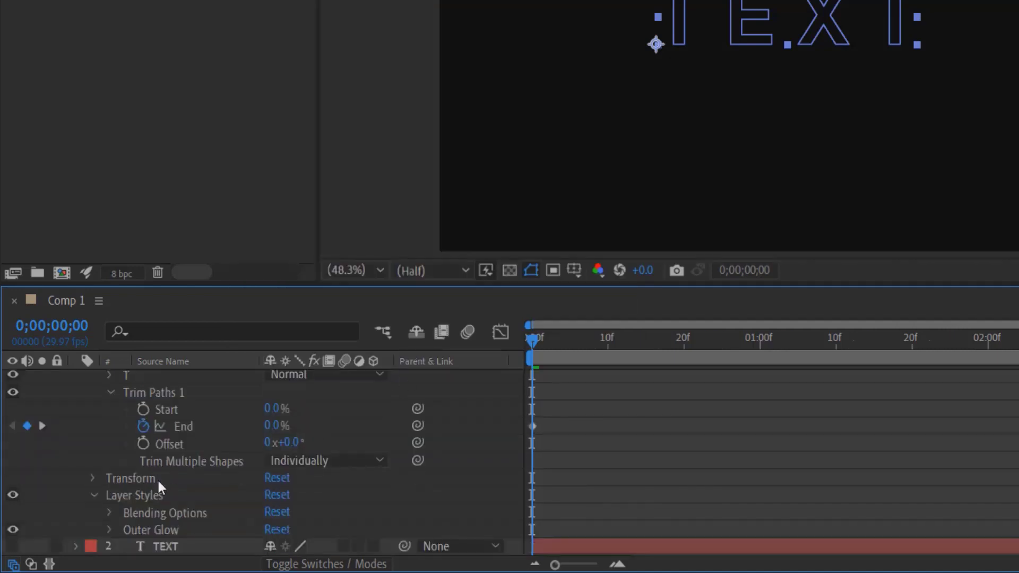
left_click(109, 529)
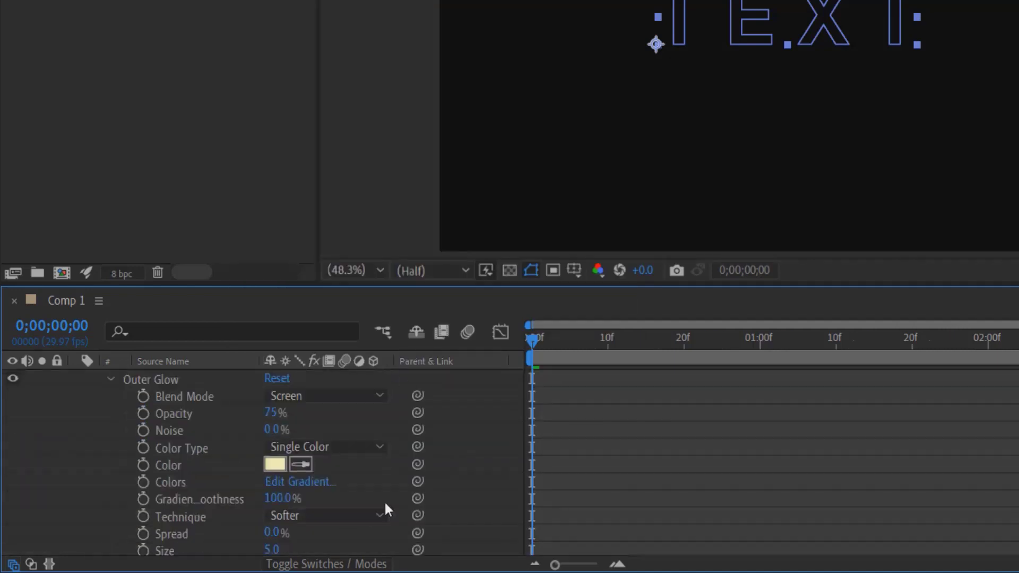
left_click(275, 465)
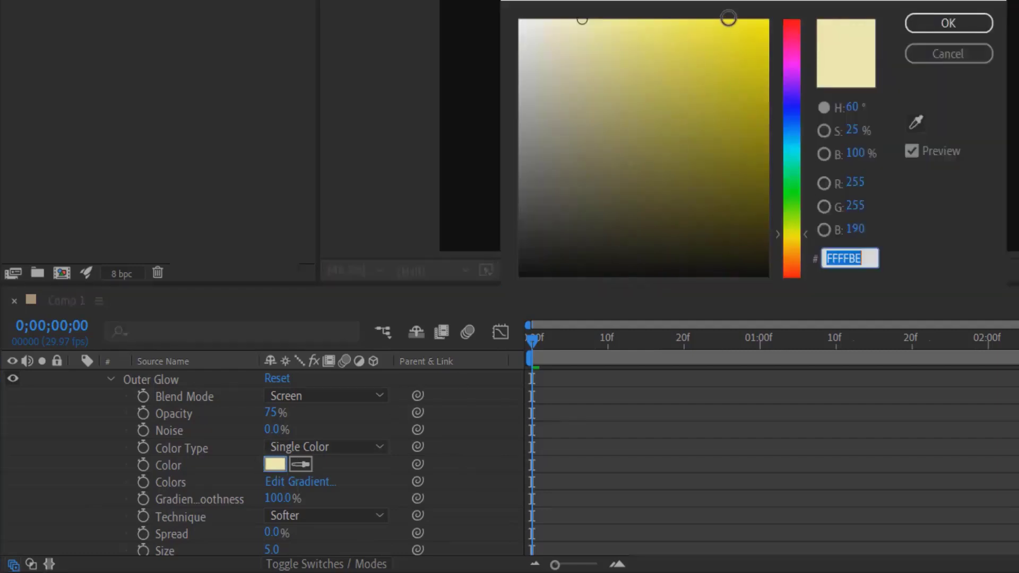
left_click(794, 148)
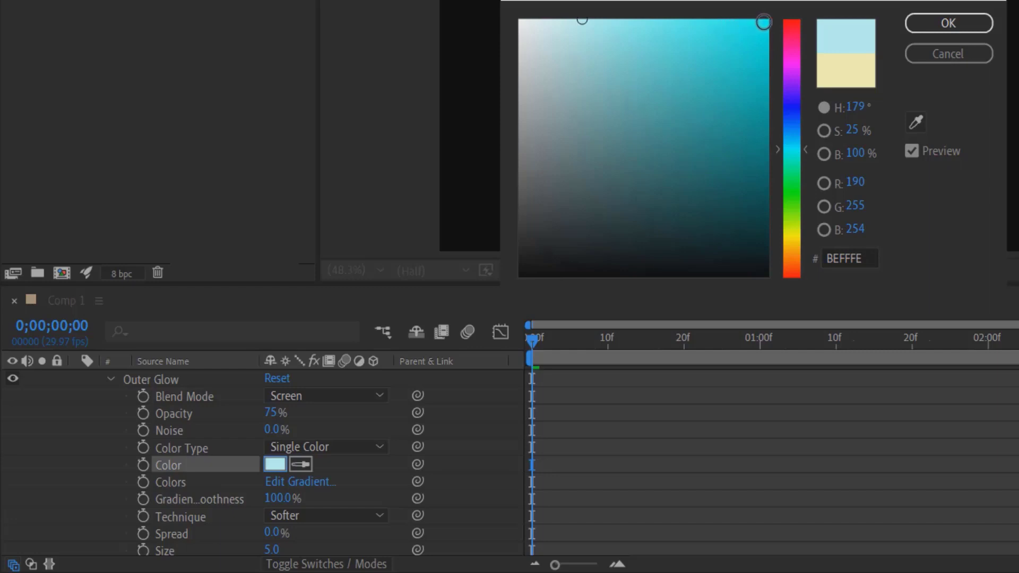
left_click(765, 23)
left_click(948, 23)
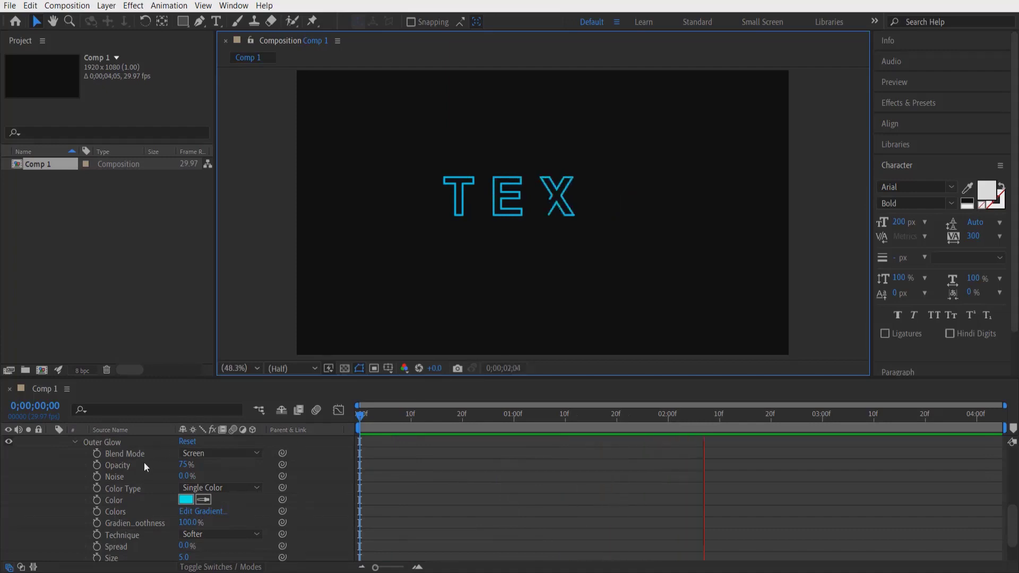
- Collapse the TEXT Outlines properties so only the two layers are listed
scroll(144, 465, "up", 4)
scroll(138, 475, "up", 3)
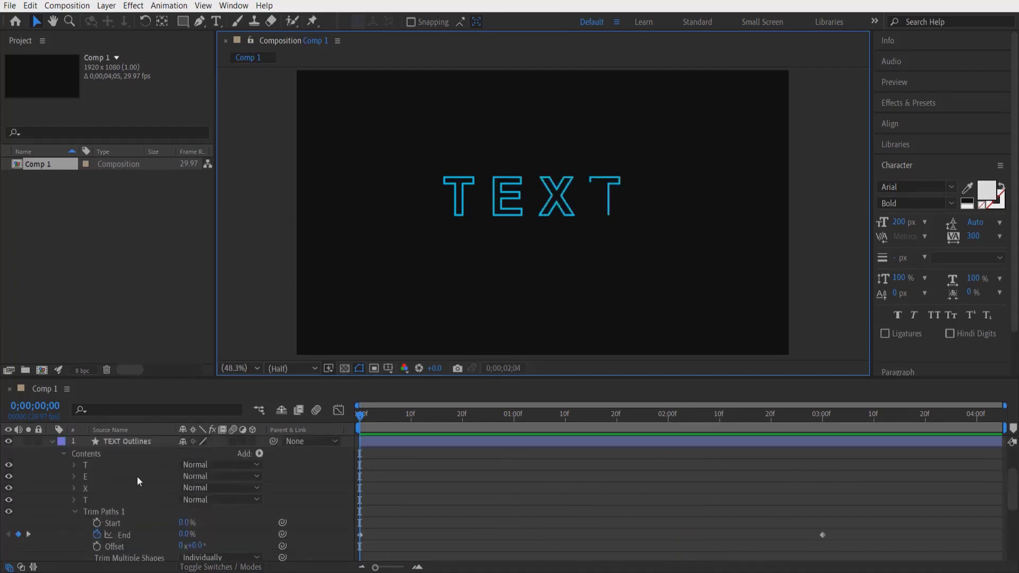
left_click(51, 443)
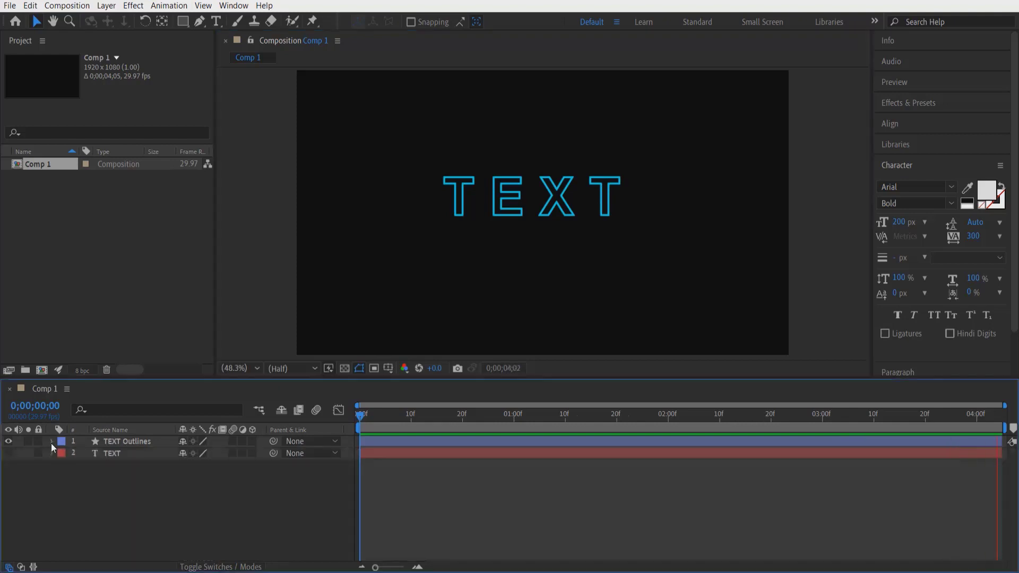